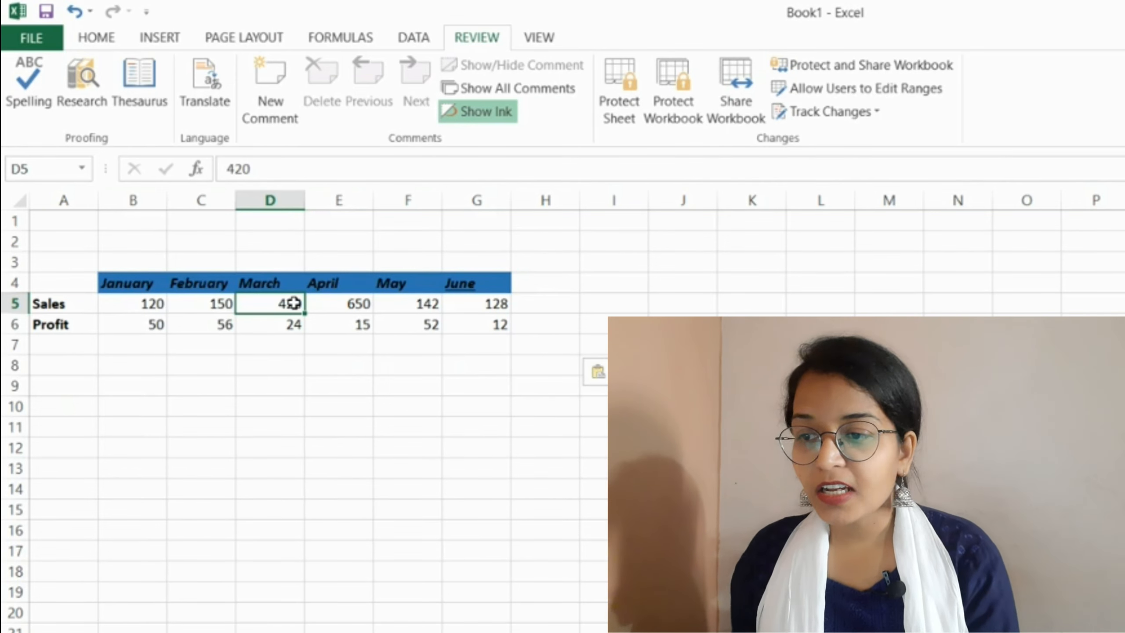
# Insert a comment on the April sales cell E5 and replace its author label with the reviewer's first name
pyautogui.click(359, 304)
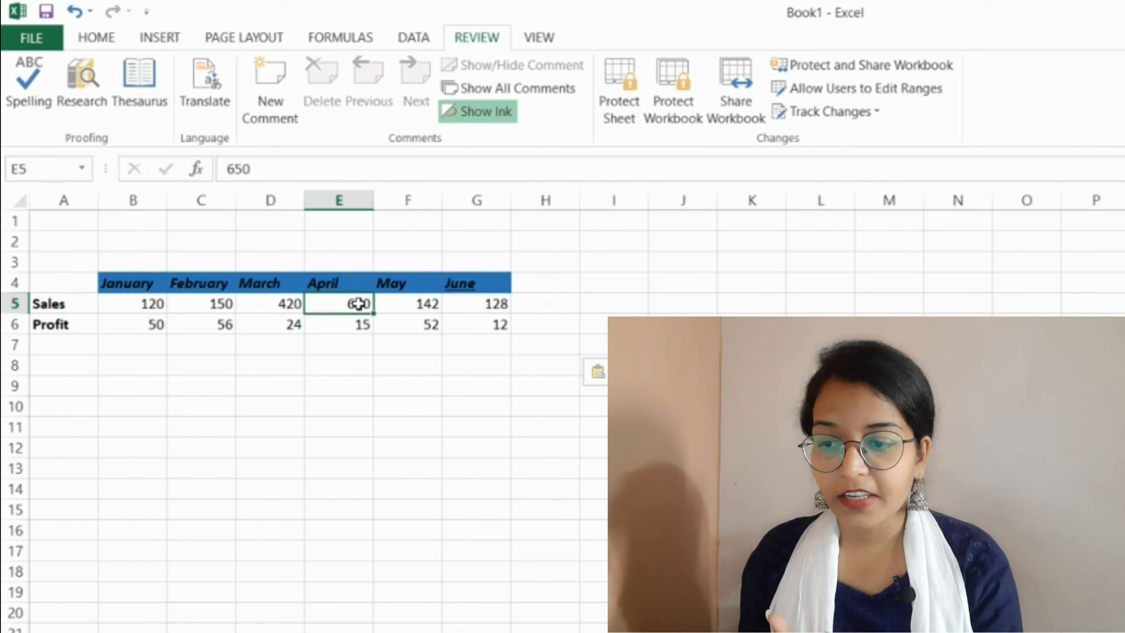
pyautogui.rightClick(359, 303)
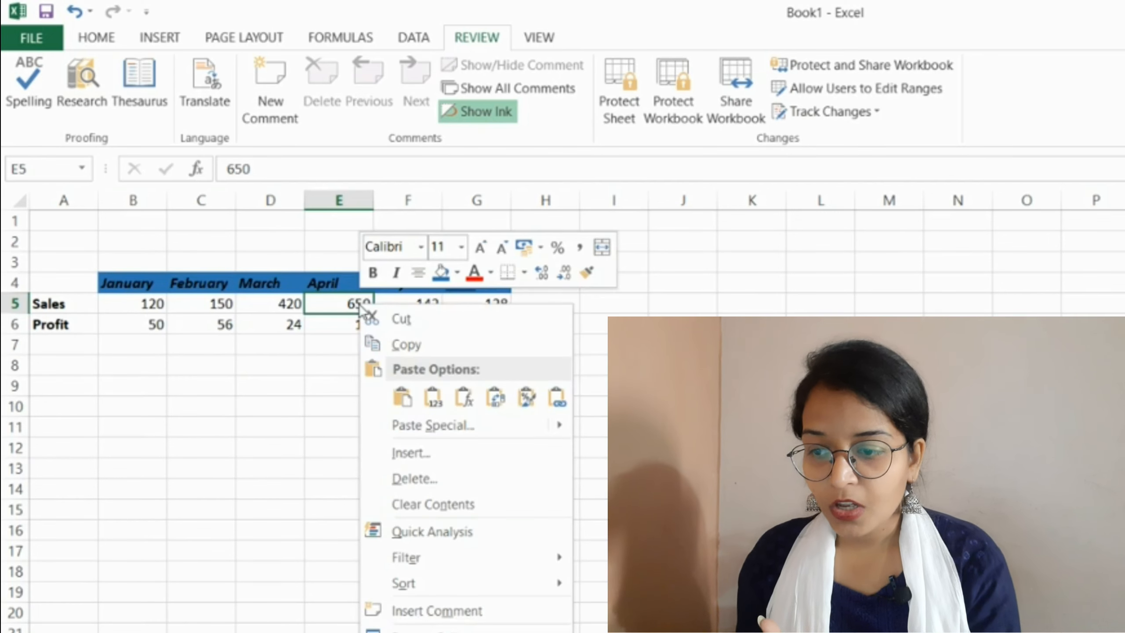
pyautogui.click(455, 620)
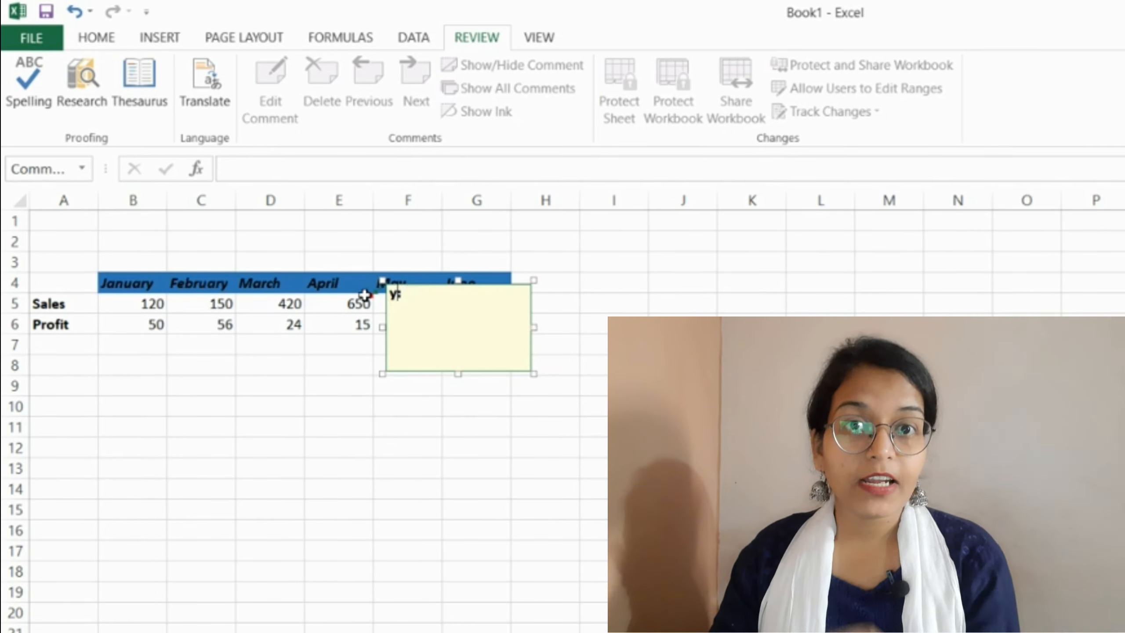
pyautogui.write('a')
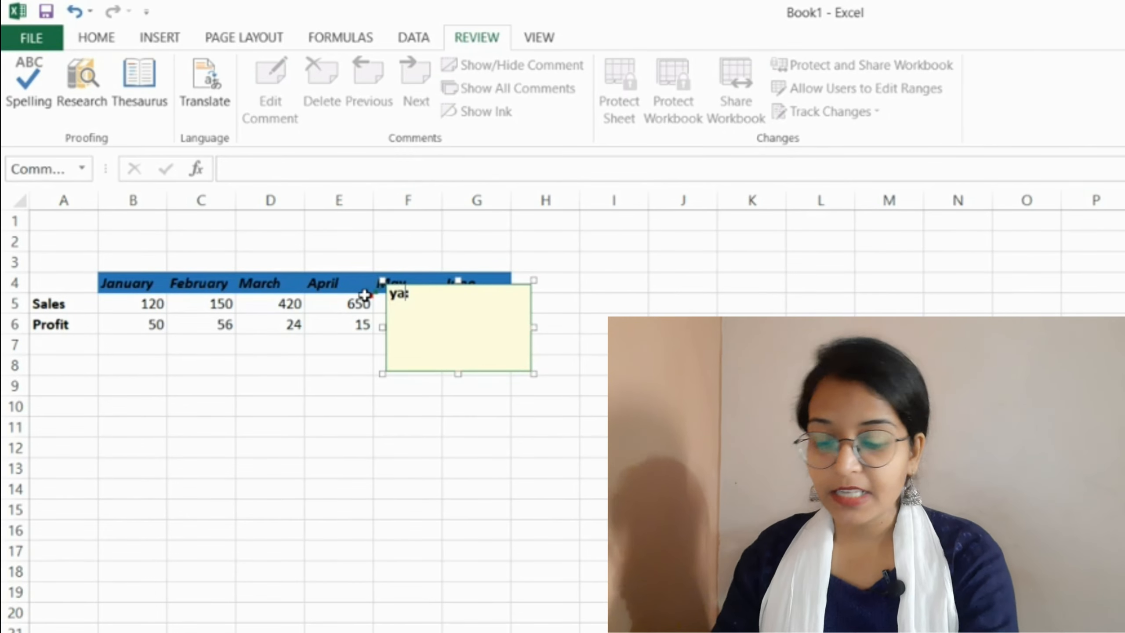
pyautogui.write('mini')
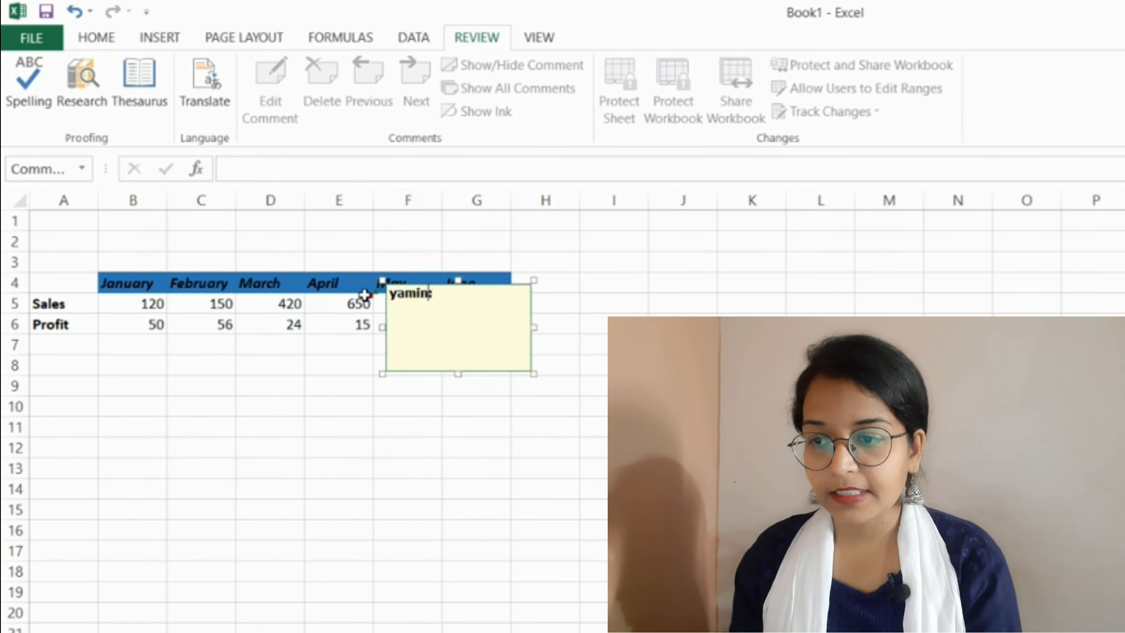
# Write "Please check the value" as the text of the comment on cell E5 and finish the comment
pyautogui.click(411, 332)
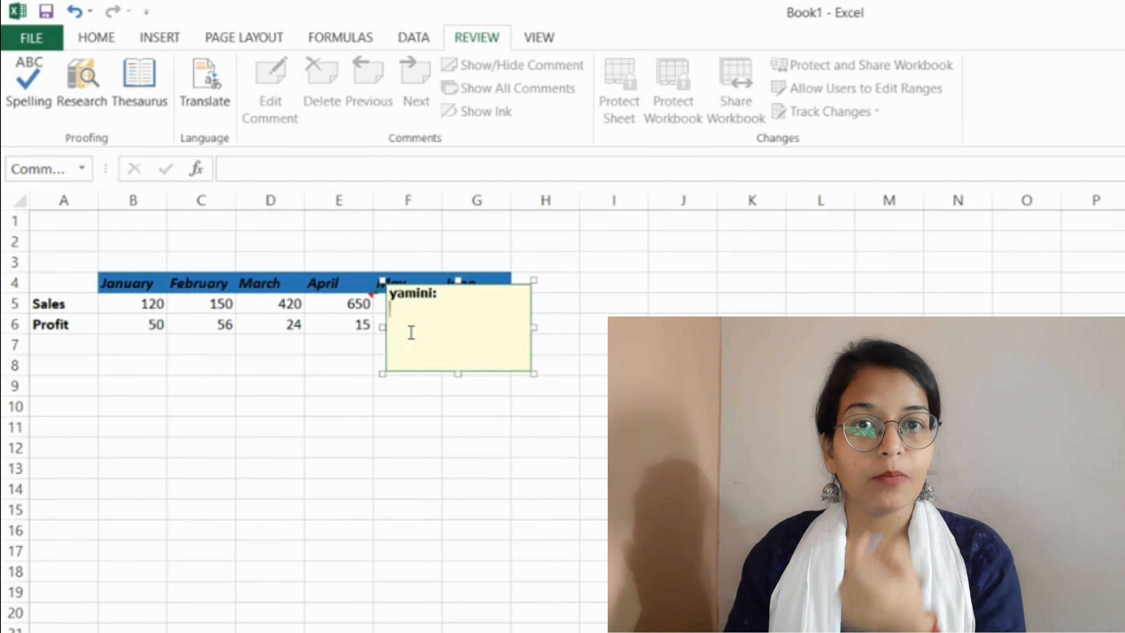
pyautogui.write('Please check the value')
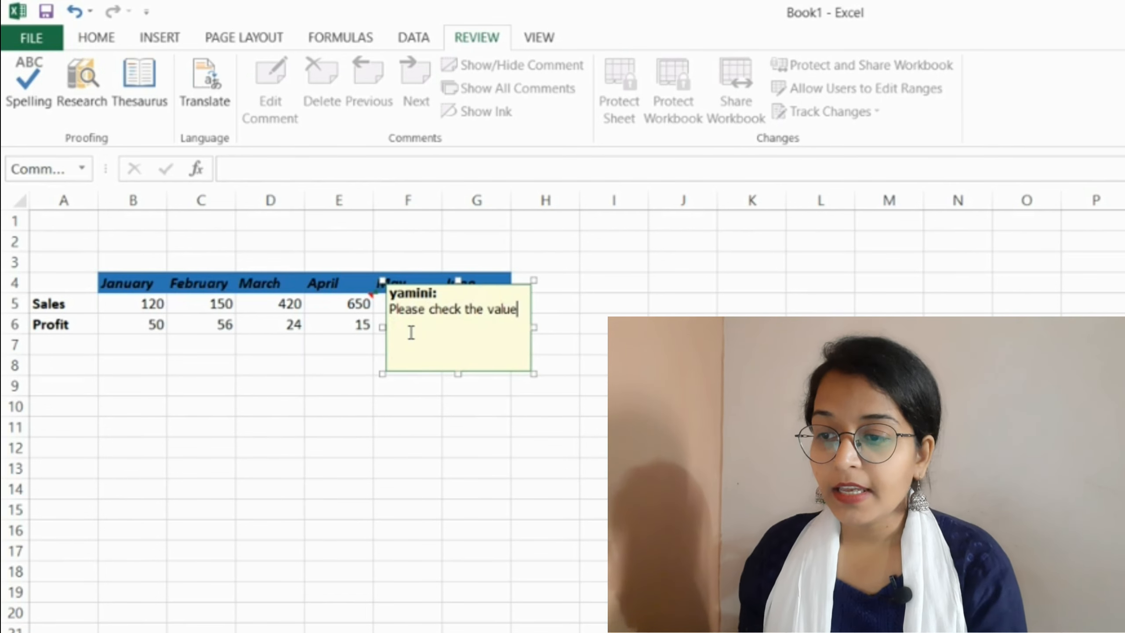
pyautogui.click(330, 334)
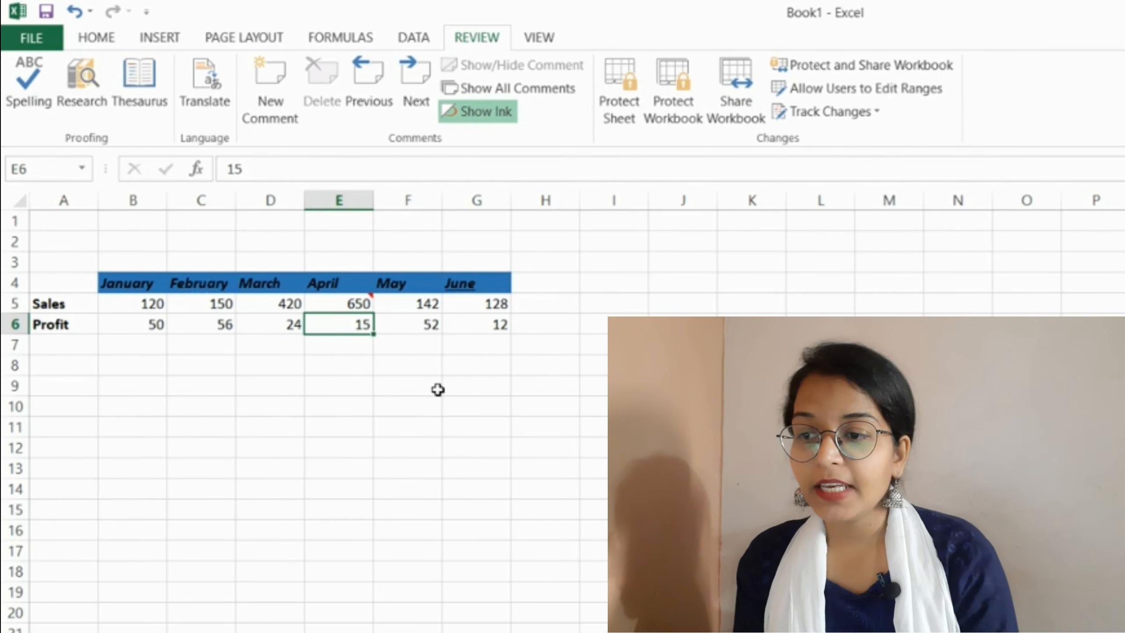
# Edit the comment on cell E5, shortening its text to "Please check the" followed by a line break
pyautogui.moveTo(359, 305)
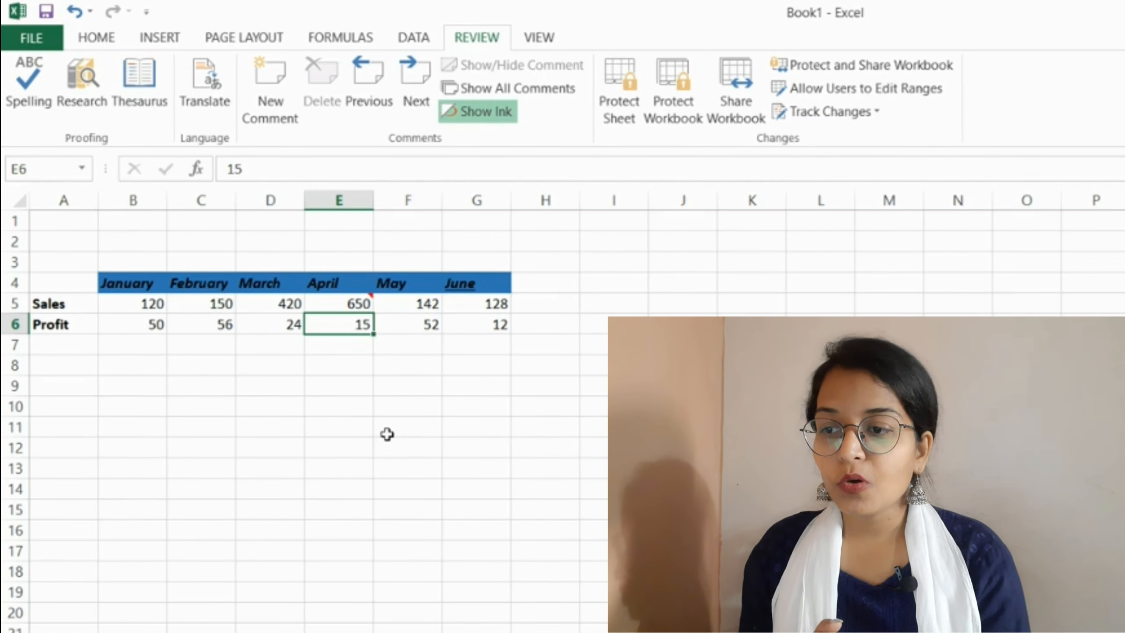
pyautogui.click(359, 306)
pyautogui.moveTo(335, 300)
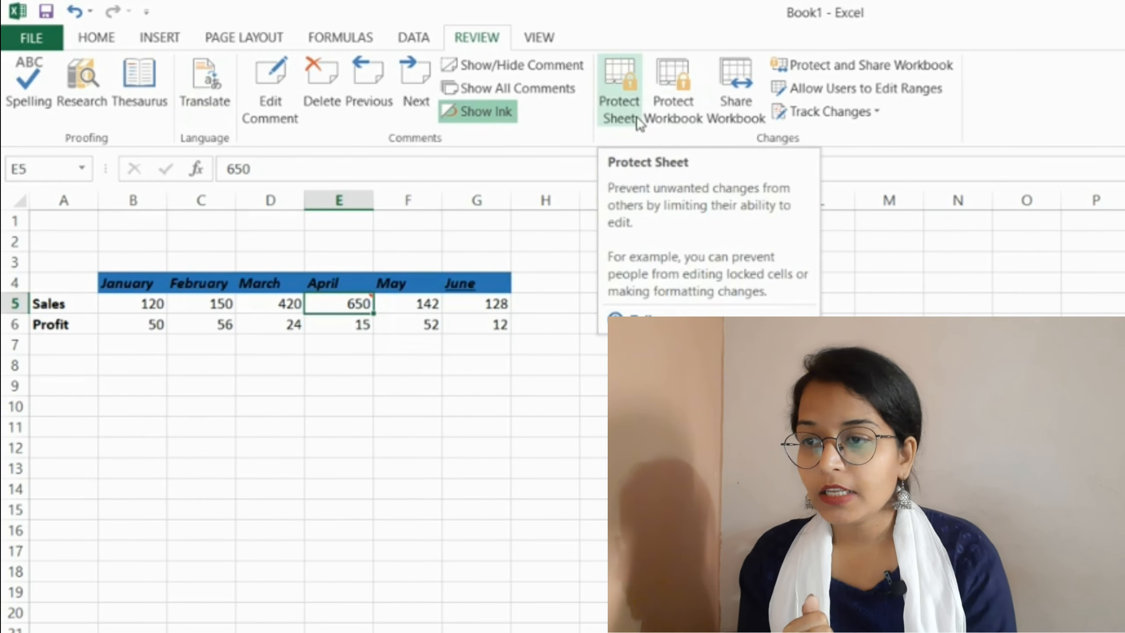
pyautogui.click(272, 99)
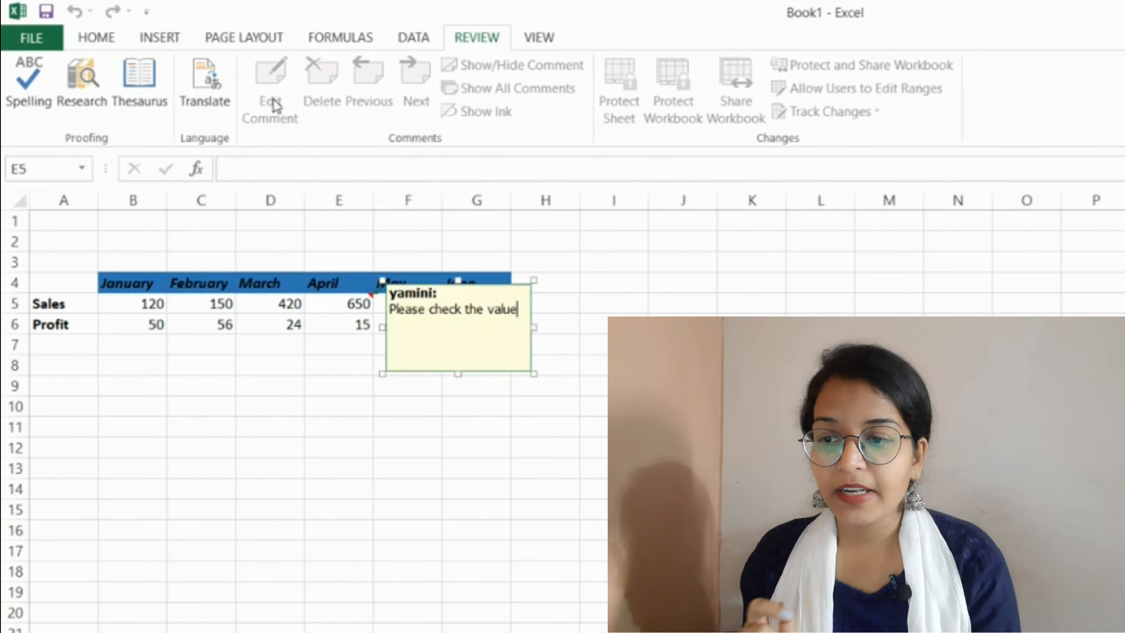
pyautogui.press('BackSpace')
pyautogui.press('BackSpace')
pyautogui.press('BackSpace')
pyautogui.press('BackSpace')
pyautogui.press('BackSpace')
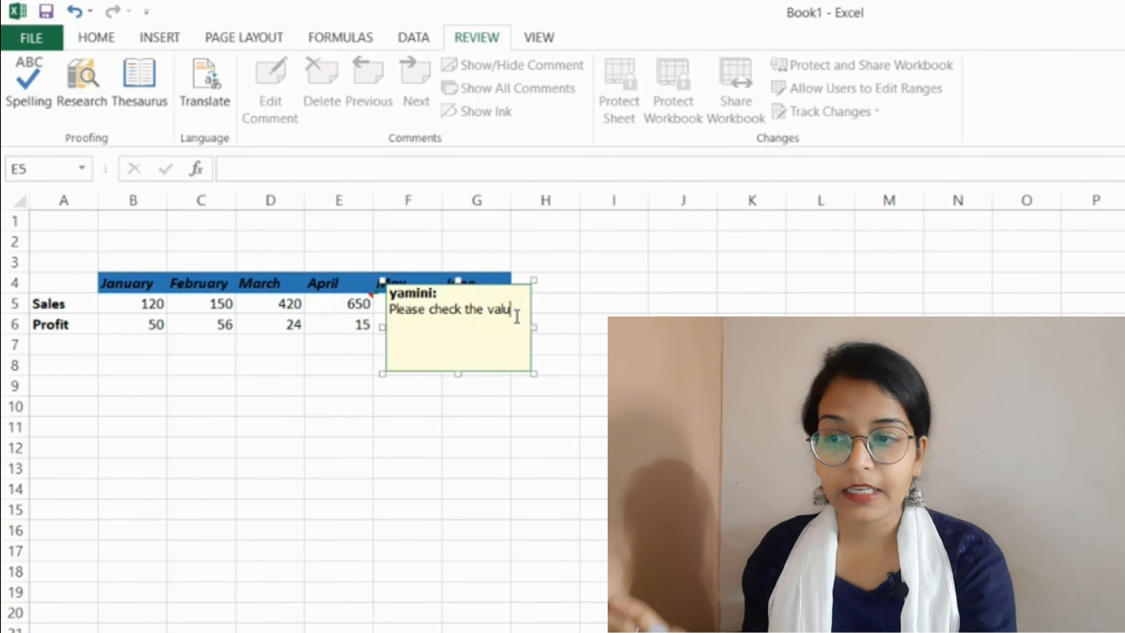
pyautogui.press('Return')
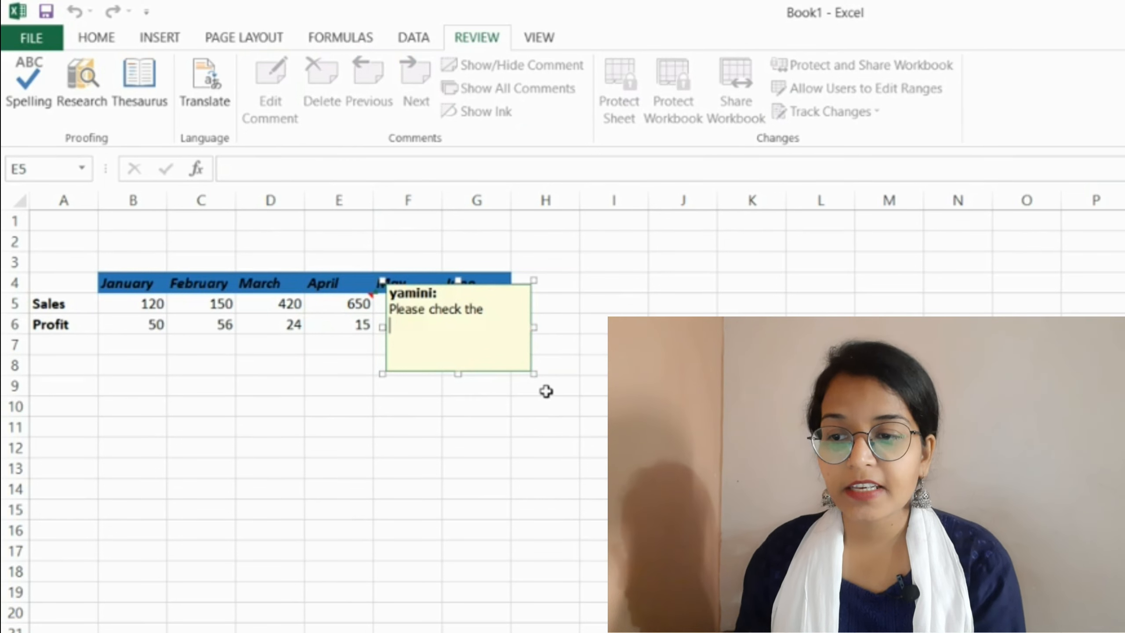
# Shrink the comment box of cell E5 so it fits closely around its text, and leave the comment
pyautogui.click(528, 370)
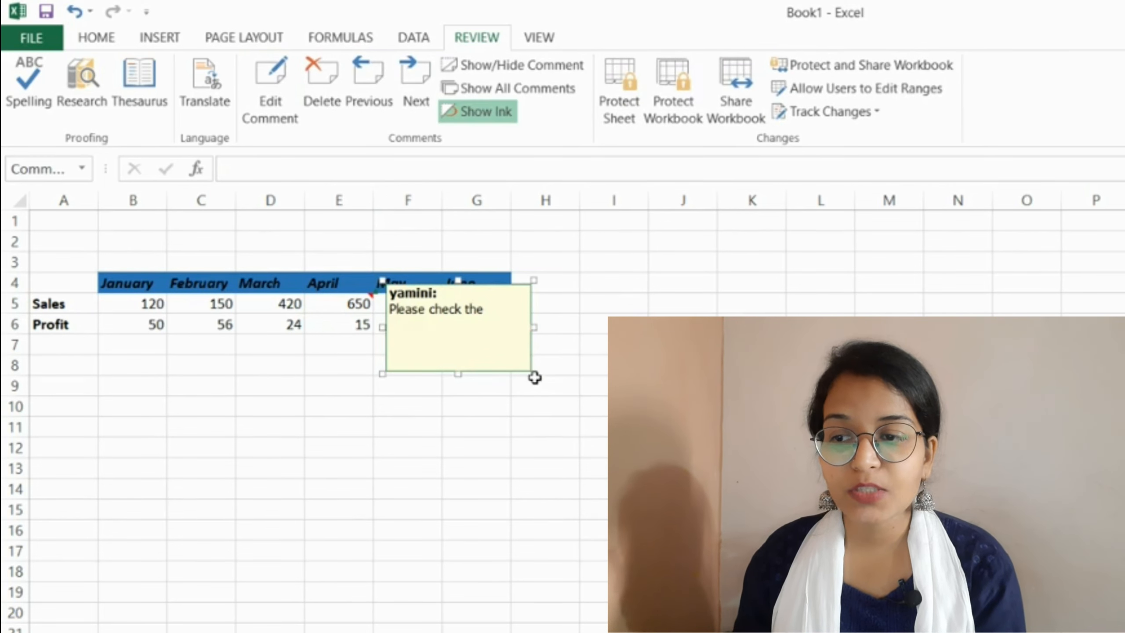
pyautogui.moveTo(533, 372); pyautogui.dragTo(493, 324)
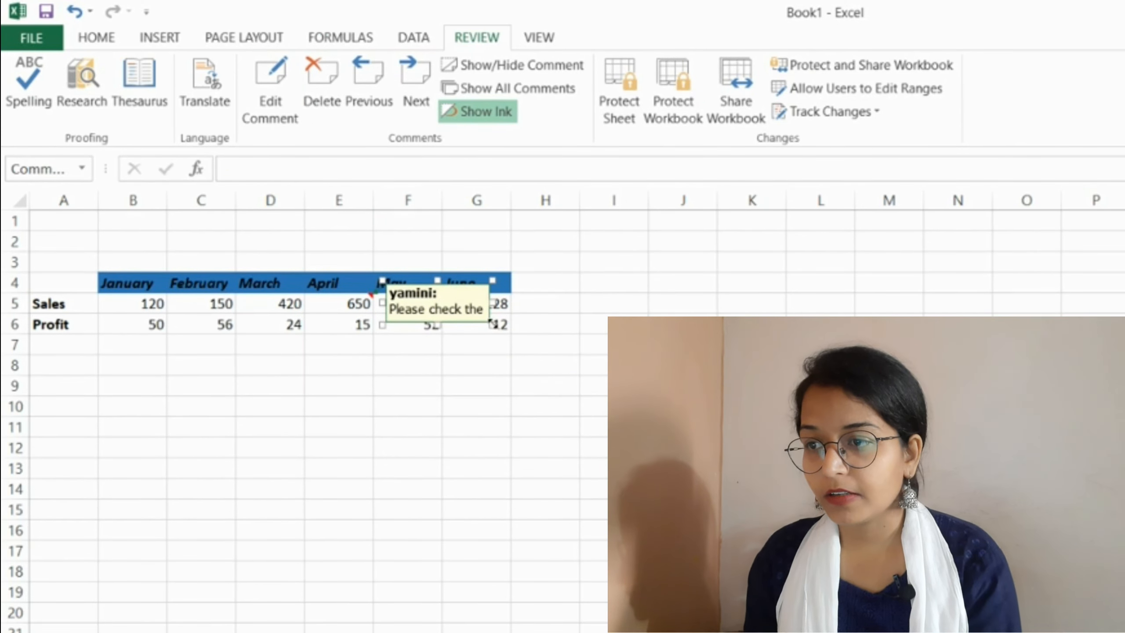
pyautogui.click(329, 326)
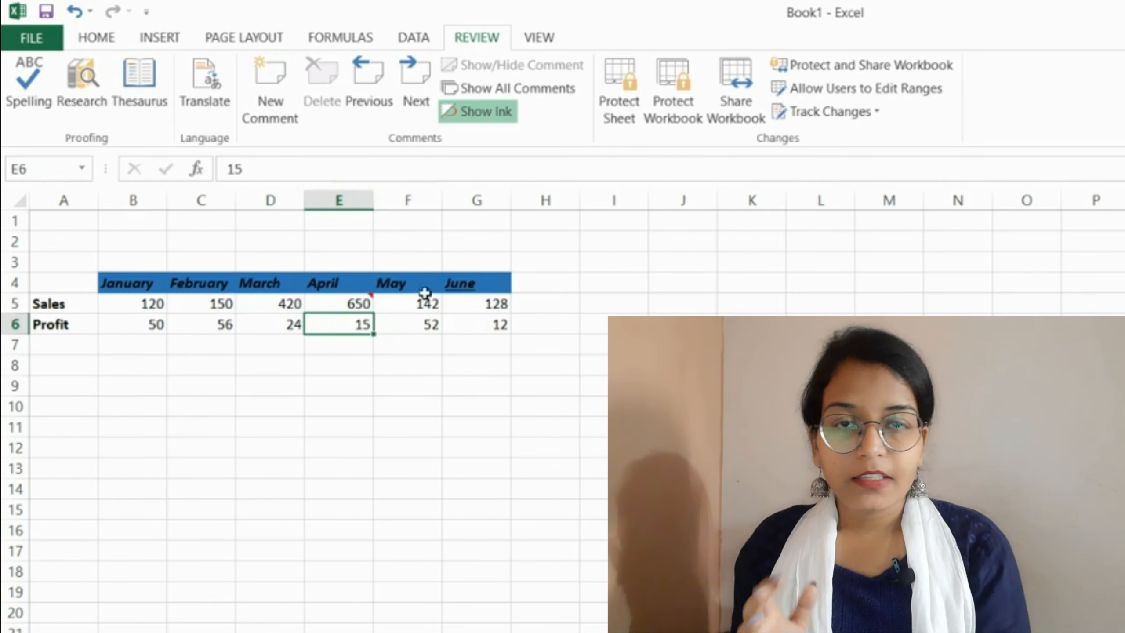
pyautogui.click(412, 324)
pyautogui.rightClick(412, 324)
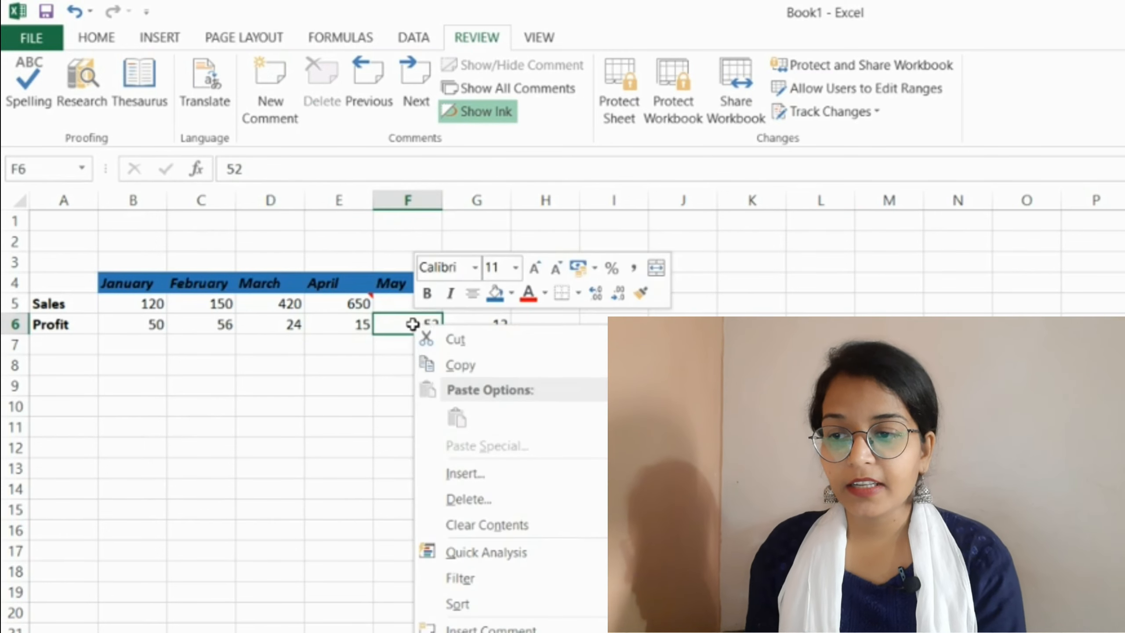
pyautogui.press('Escape')
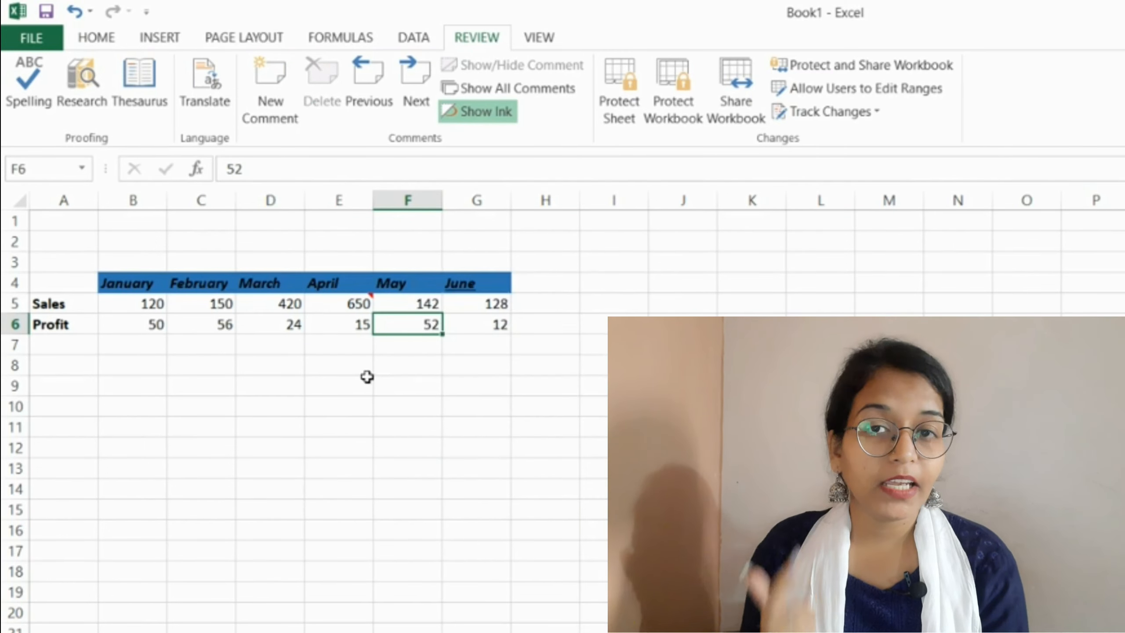
pyautogui.rightClick(406, 324)
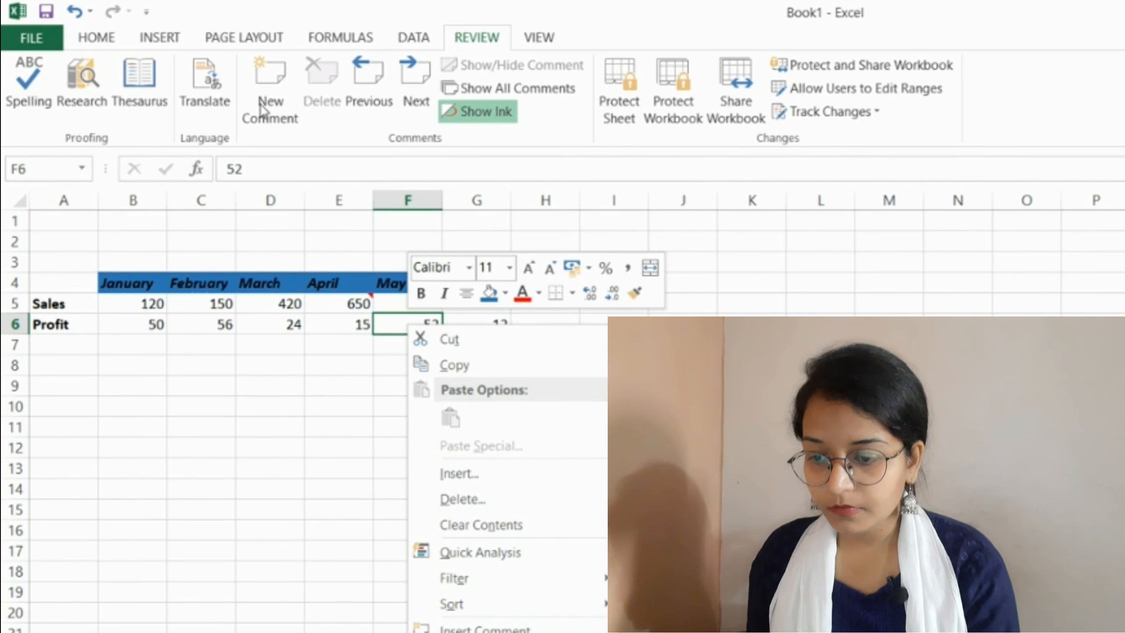
pyautogui.press('Escape')
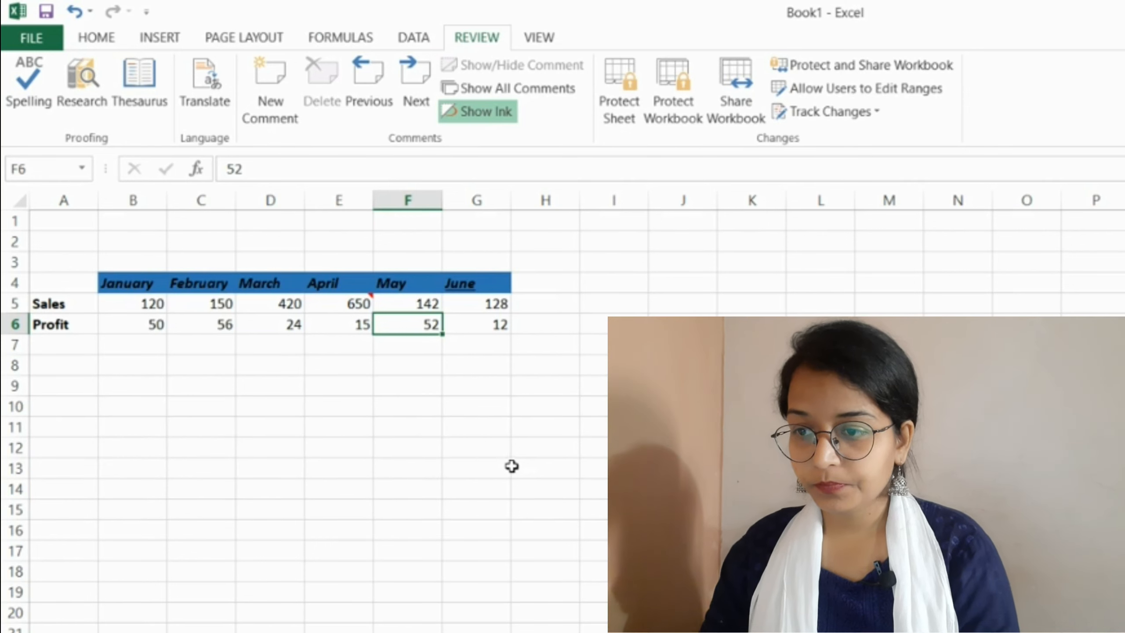
pyautogui.press('XF86AudioRaiseVolume')
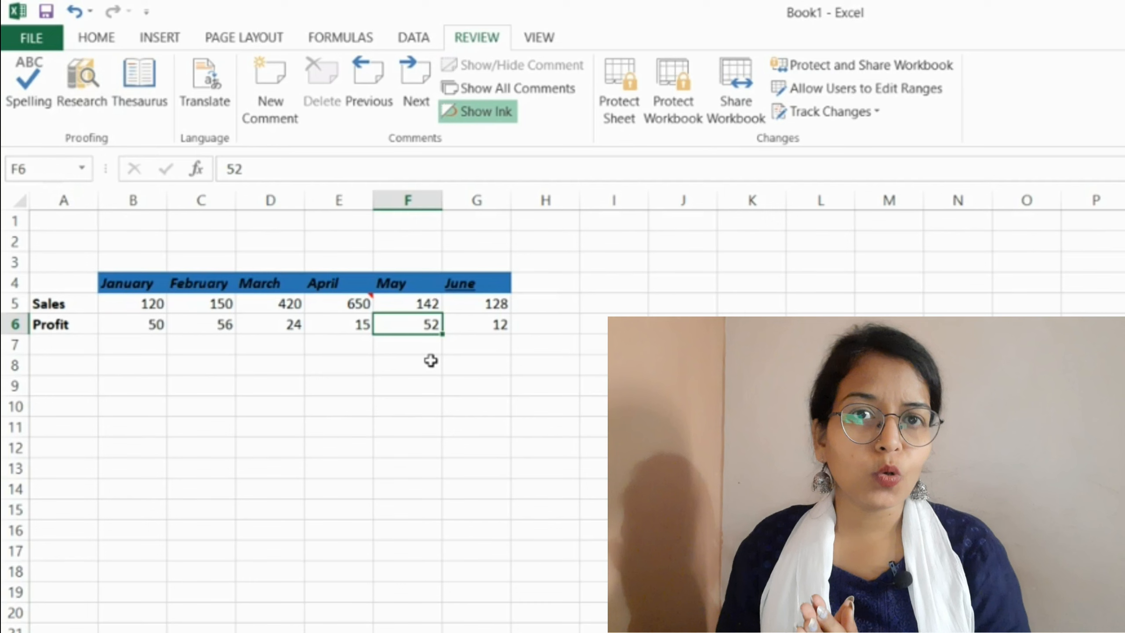
# Add a comment reading "value is perfect" to the May profit cell F6
pyautogui.hotkey('shift', 'F2')
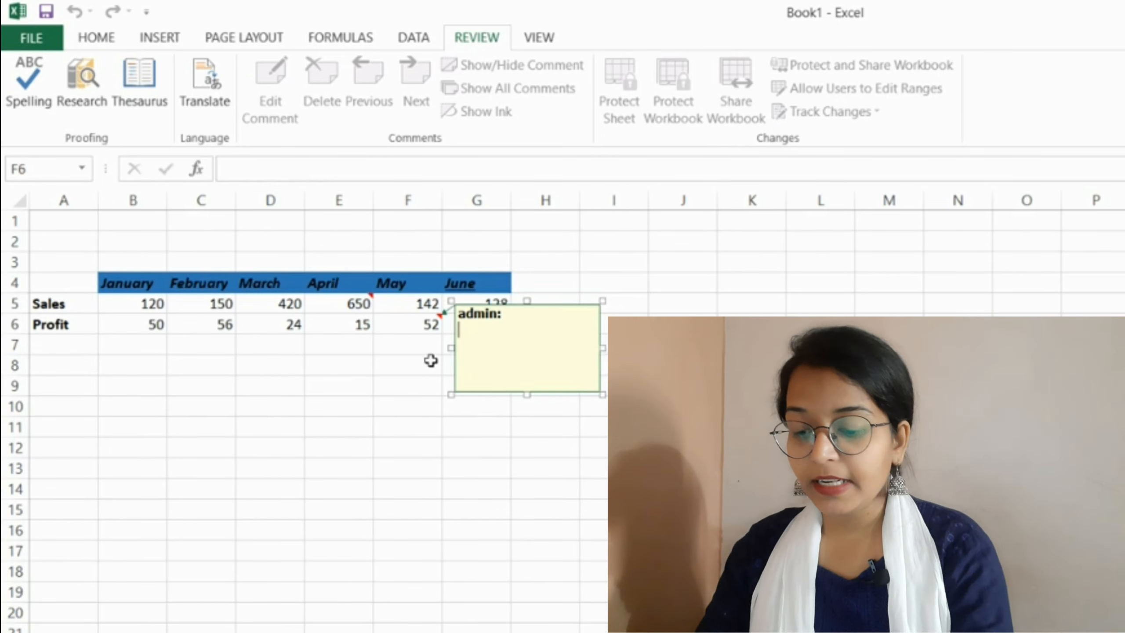
pyautogui.write('value is ')
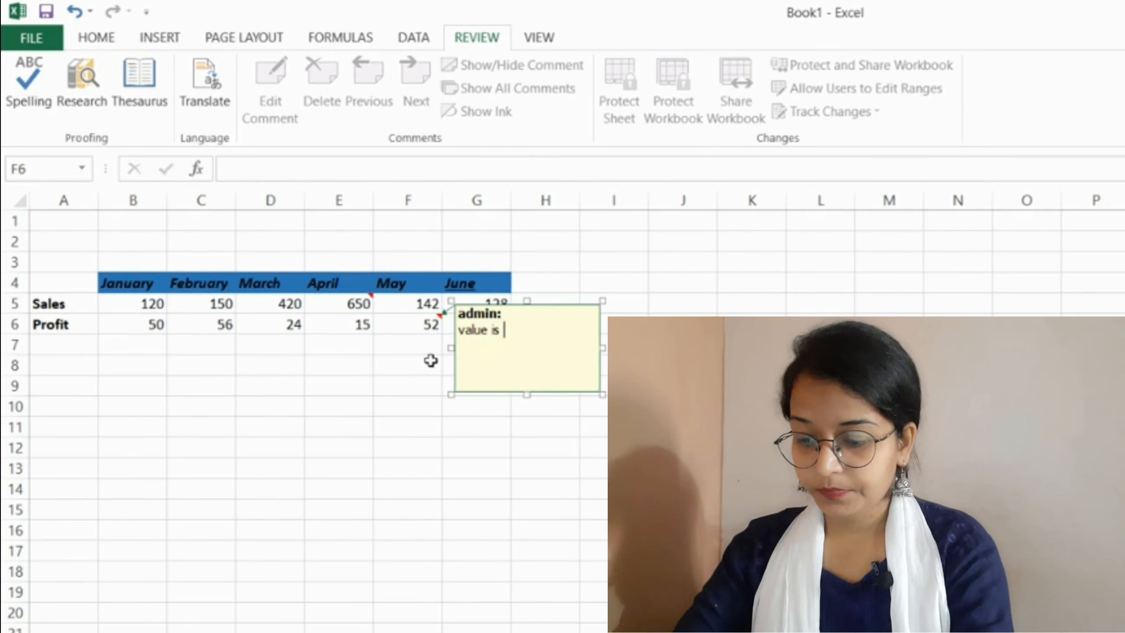
pyautogui.write('perfect')
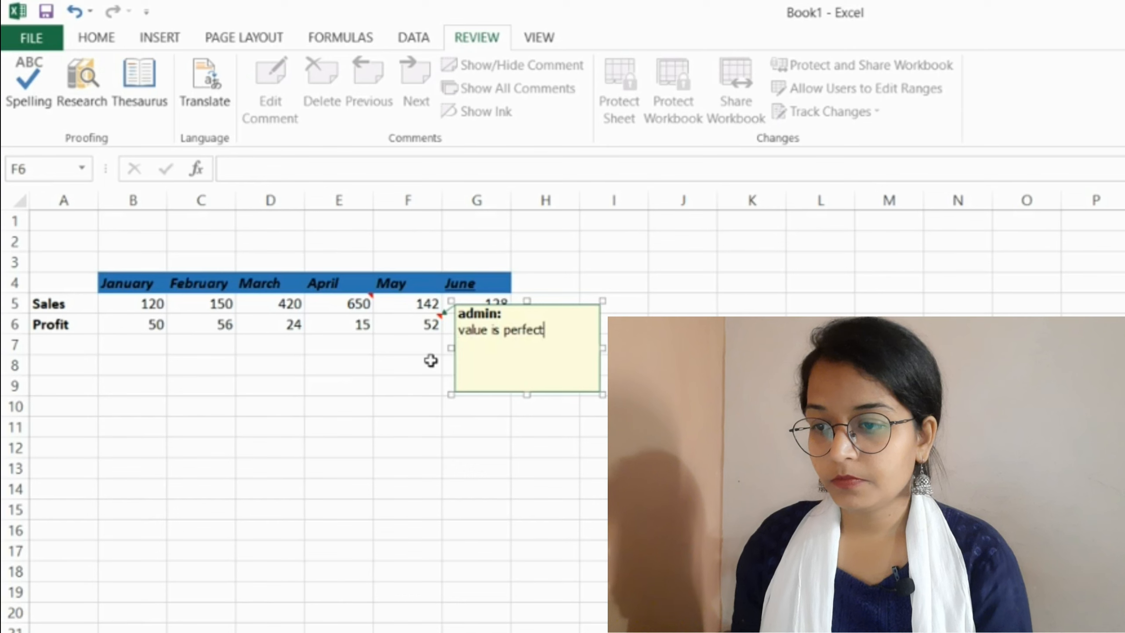
pyautogui.click(349, 324)
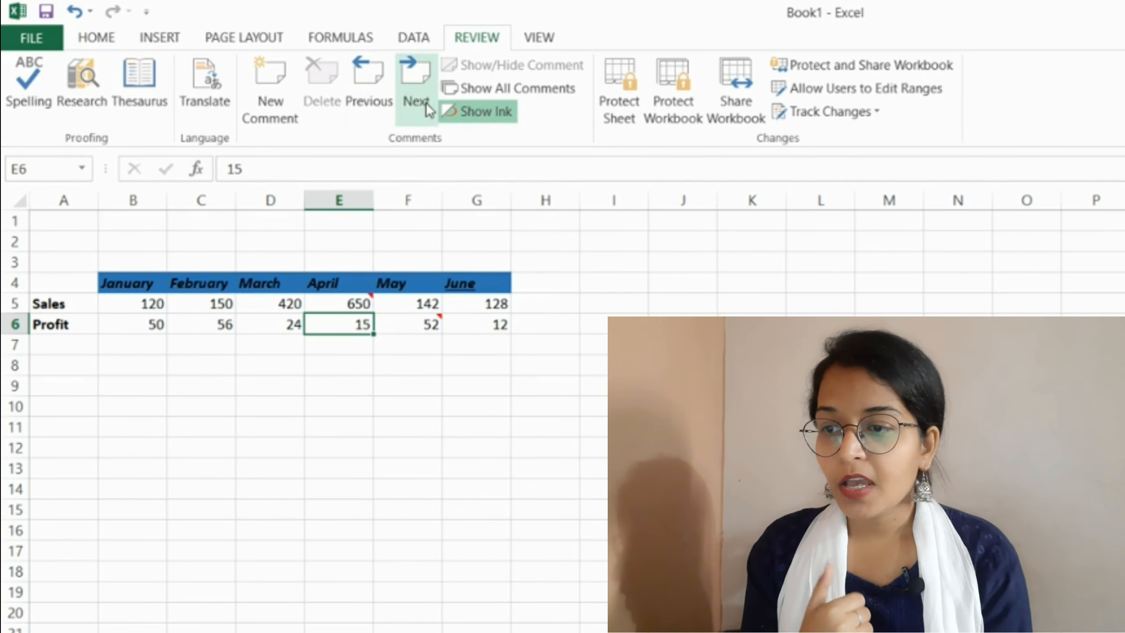
# Review the sheet's comments by going to the previous one on cell E5 and forward to the one on F6
pyautogui.click(355, 82)
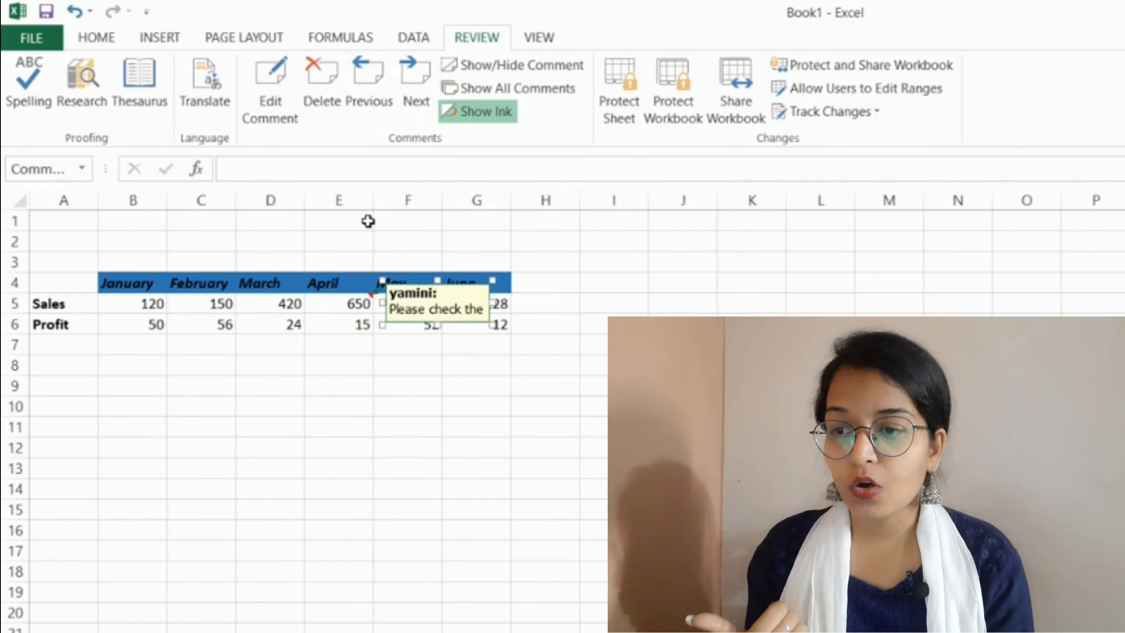
pyautogui.click(424, 85)
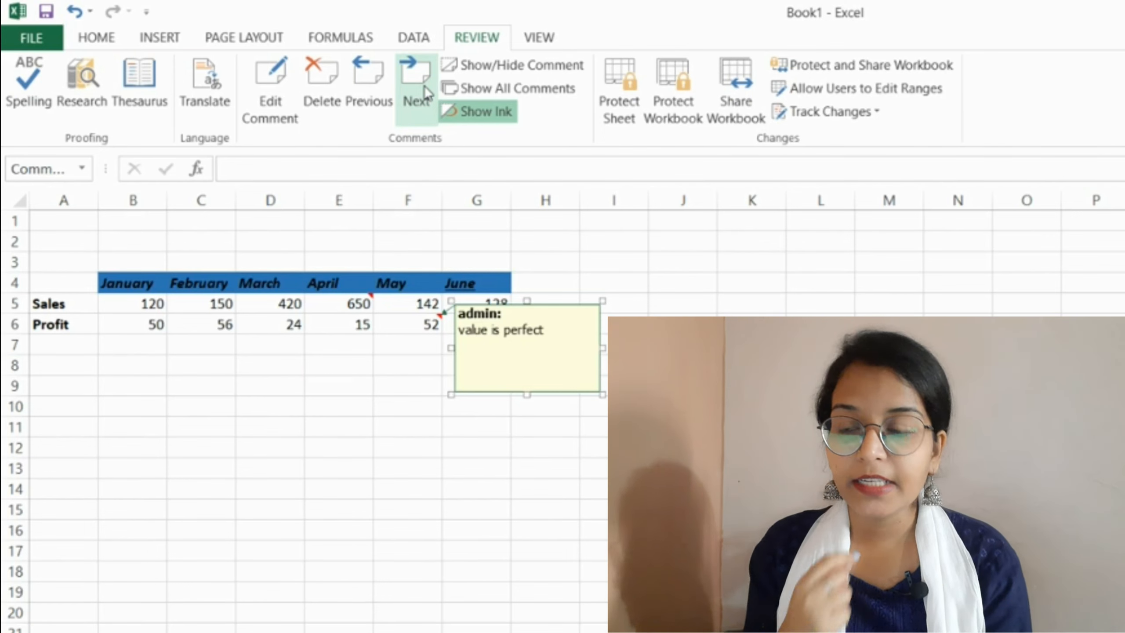
# Delete the comment on the May profit cell F6, restore it, and select that cell
pyautogui.click(318, 101)
pyautogui.click(416, 322)
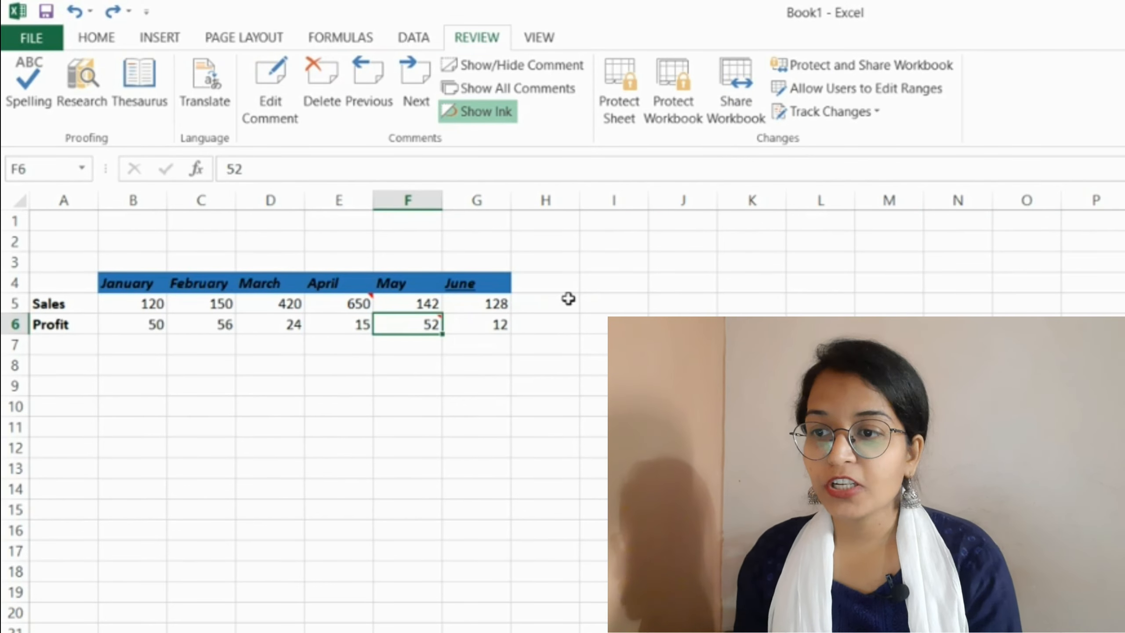
# Show all comments on the sheet at once, and hide them again
pyautogui.click(525, 86)
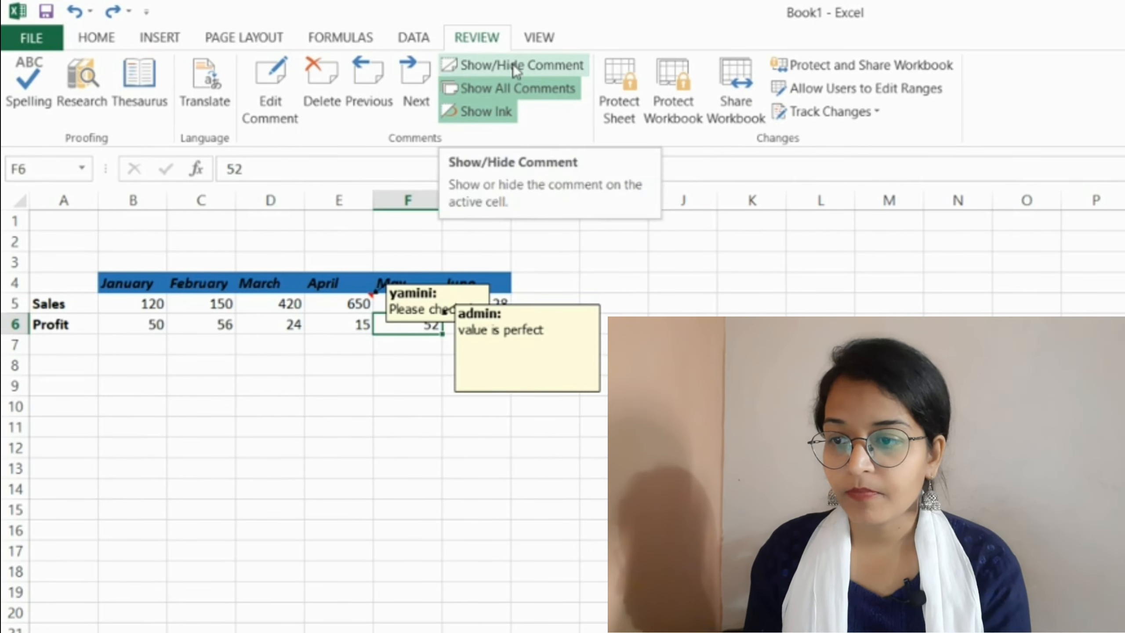
pyautogui.click(447, 570)
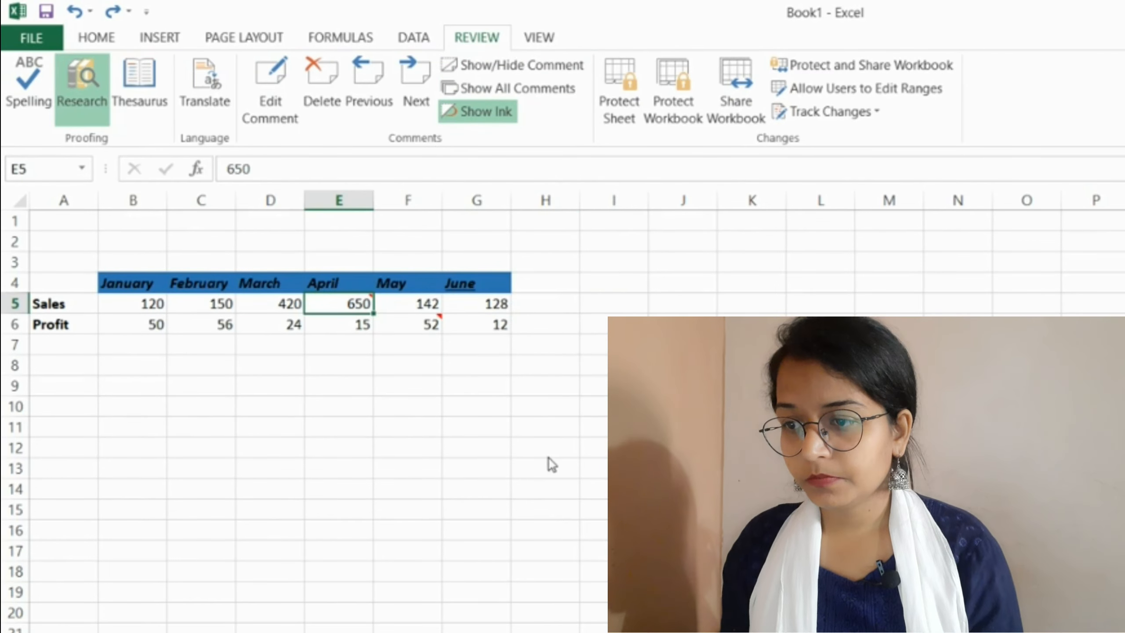
# Select the cell range E6:F7 in the April and May columns
pyautogui.click(535, 453)
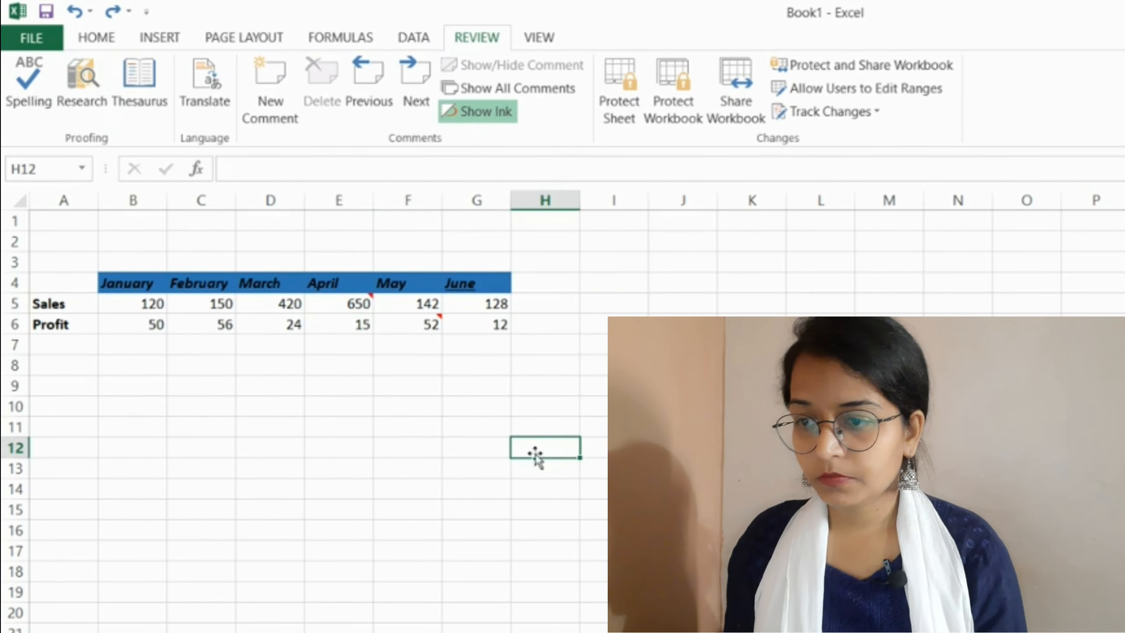
pyautogui.moveTo(347, 322); pyautogui.dragTo(441, 354)
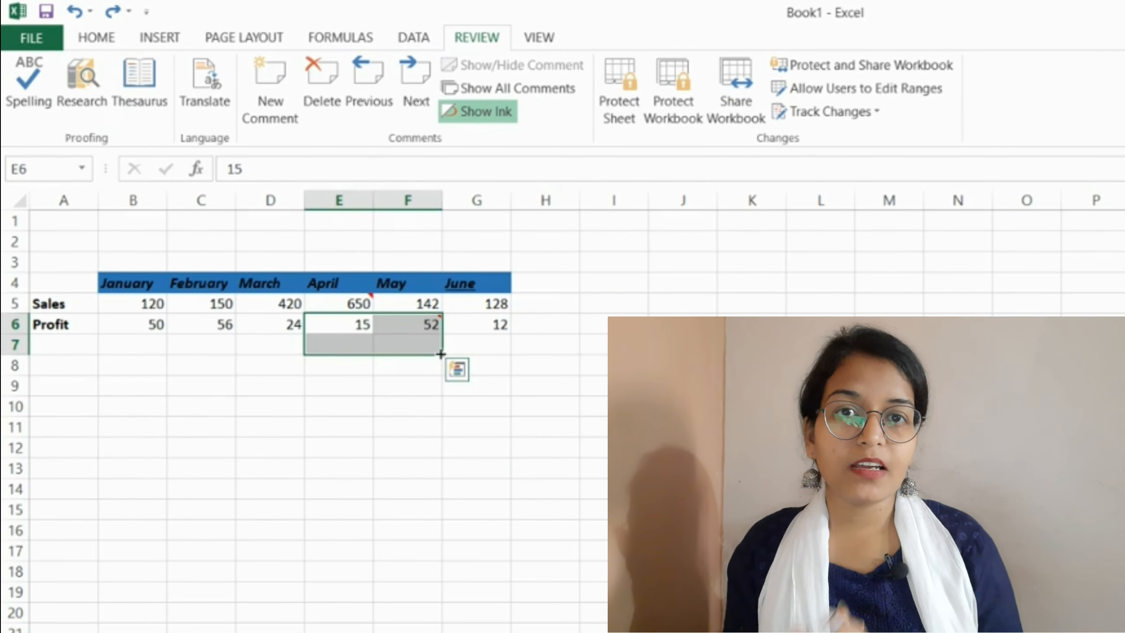